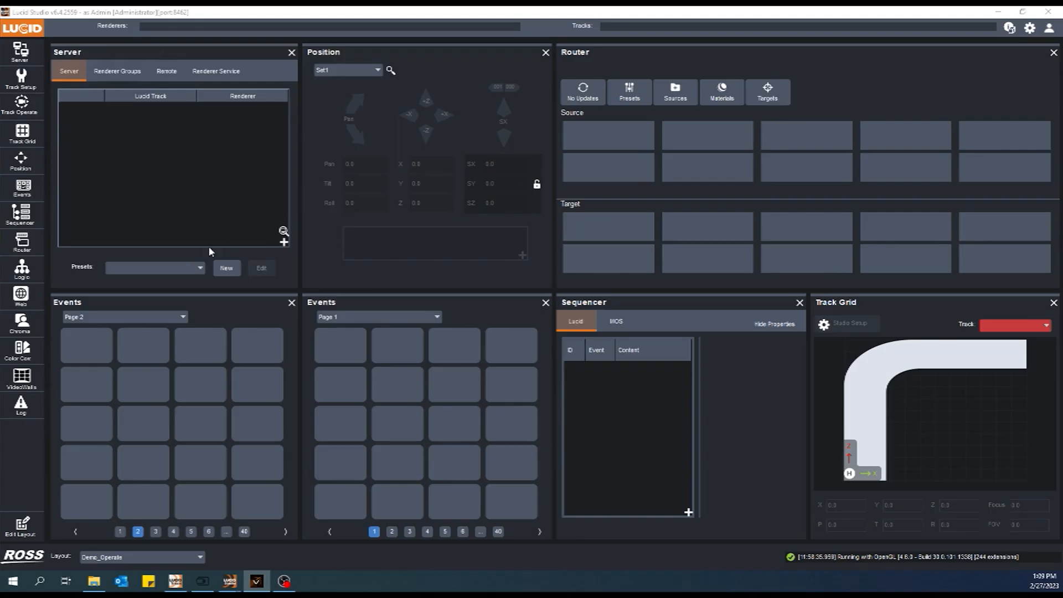
pyautogui.click(172, 153)
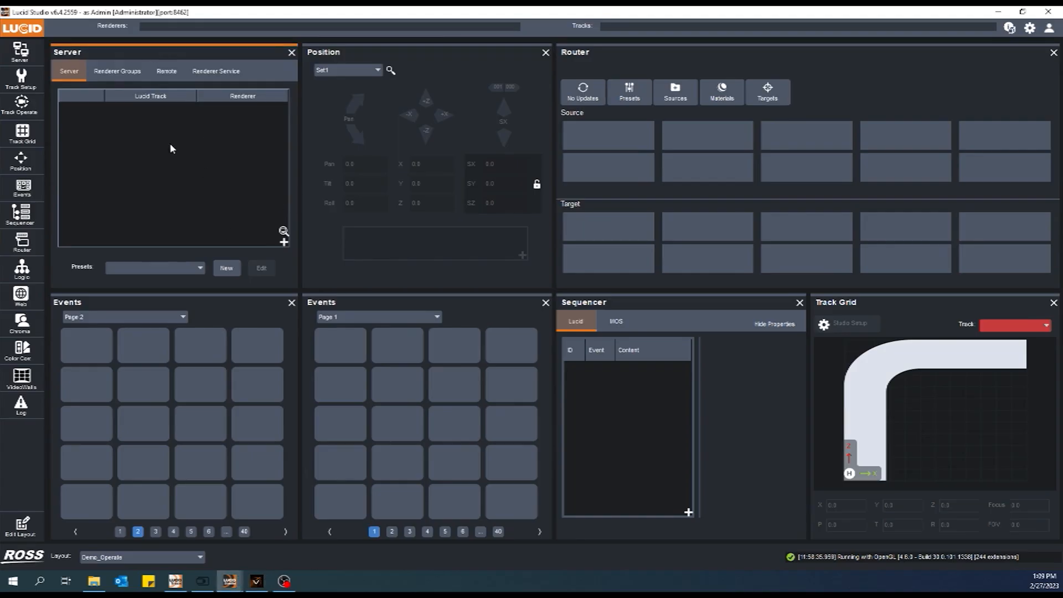
pyautogui.click(285, 241)
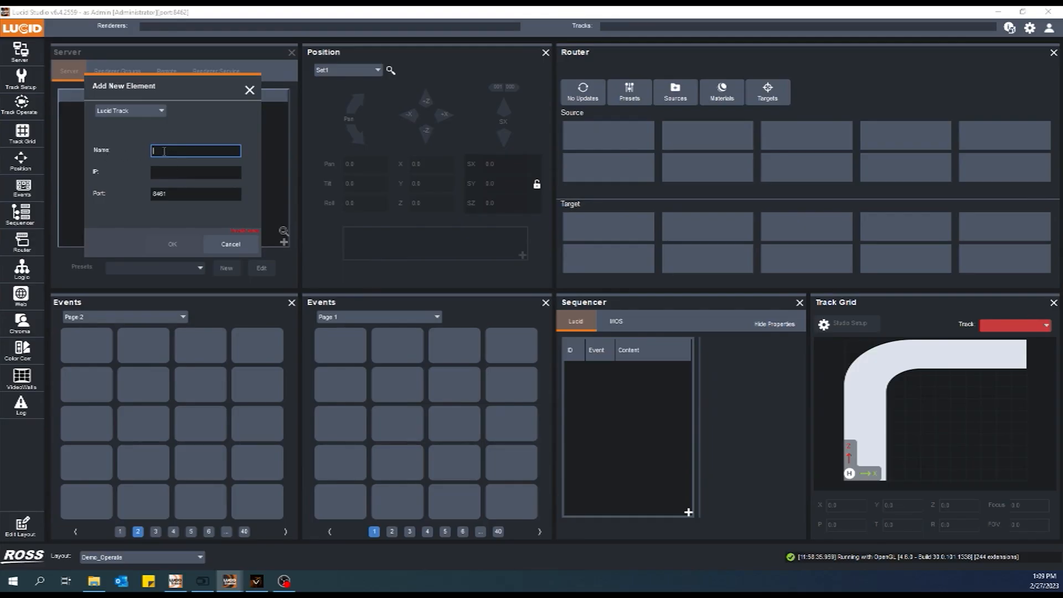
pyautogui.click(144, 111)
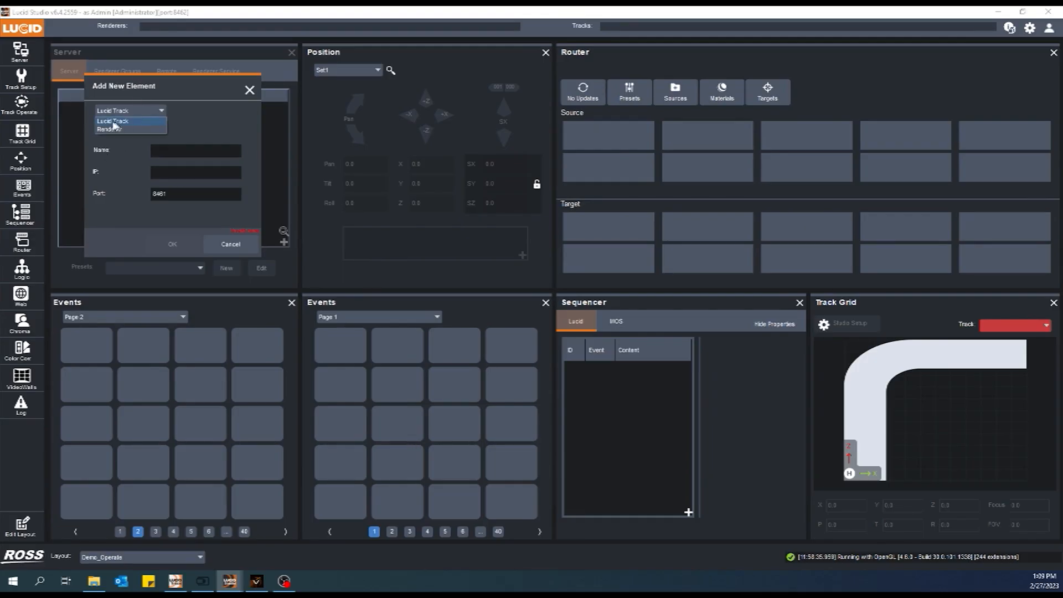
pyautogui.click(217, 114)
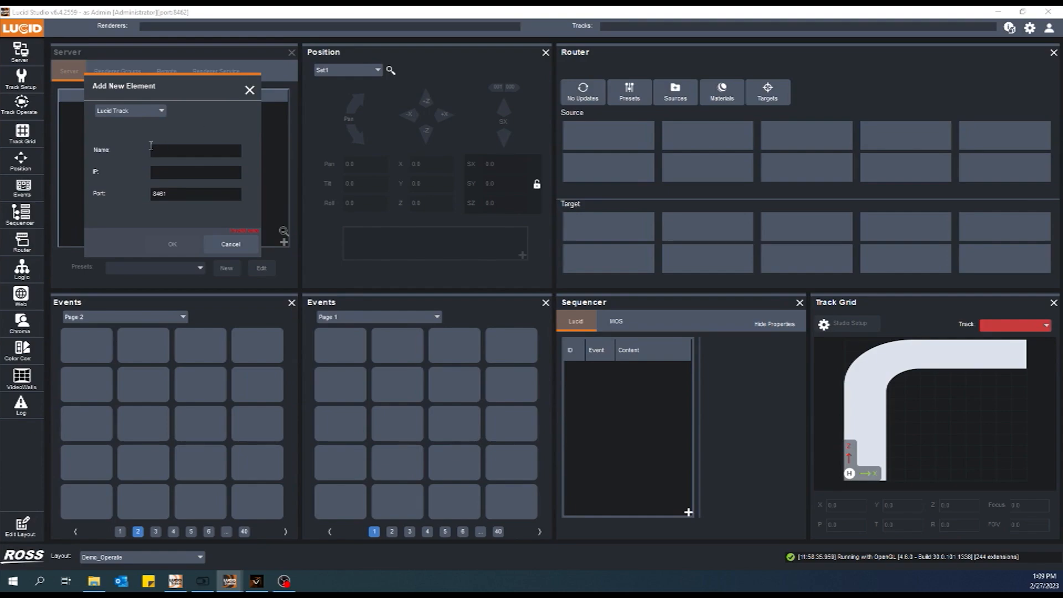
pyautogui.click(158, 110)
pyautogui.click(201, 120)
pyautogui.click(237, 243)
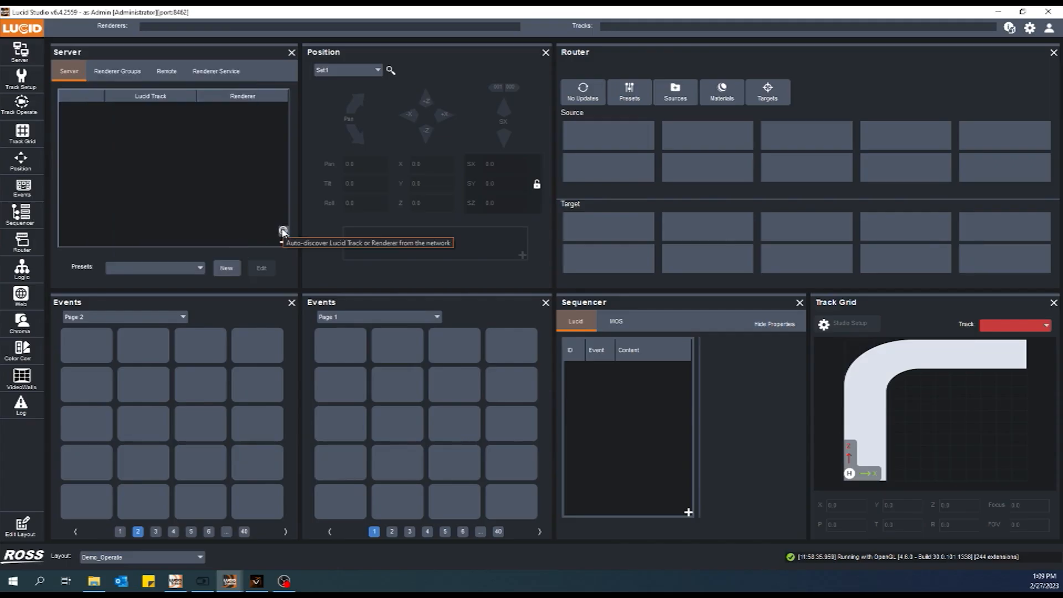
# Auto-discover network elements, add the Track service at 192.168.222.70:8461 to the server list, and connect to it
pyautogui.click(283, 232)
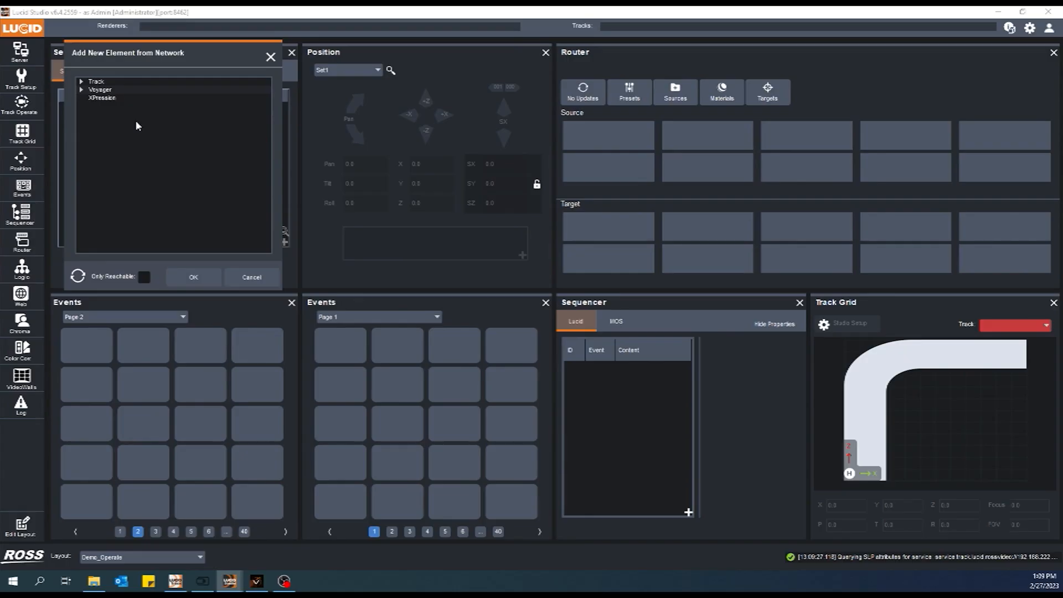
pyautogui.click(82, 81)
pyautogui.click(82, 101)
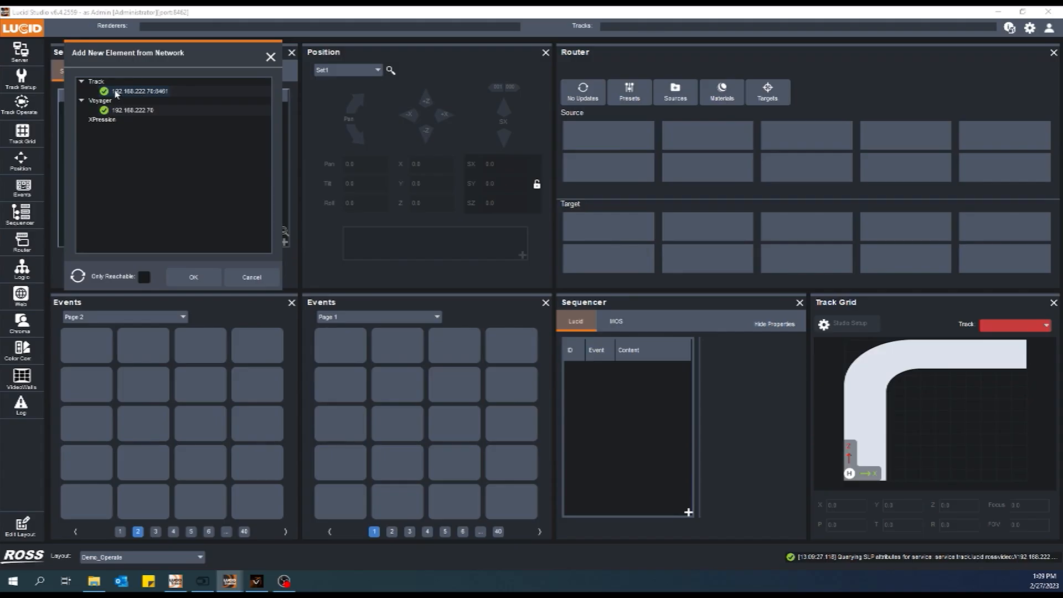
pyautogui.click(135, 93)
pyautogui.click(209, 280)
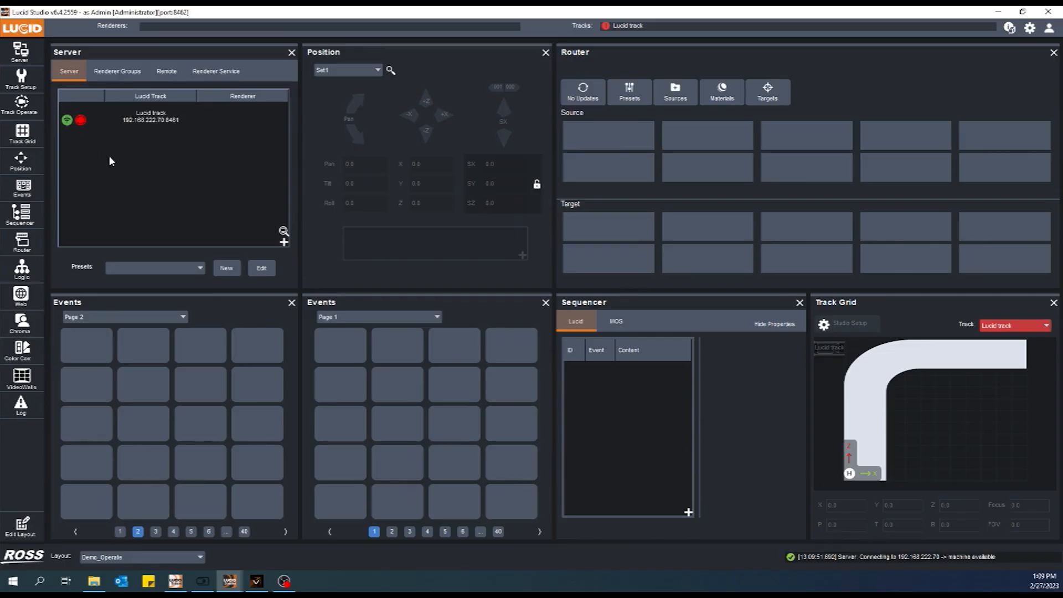
pyautogui.click(81, 121)
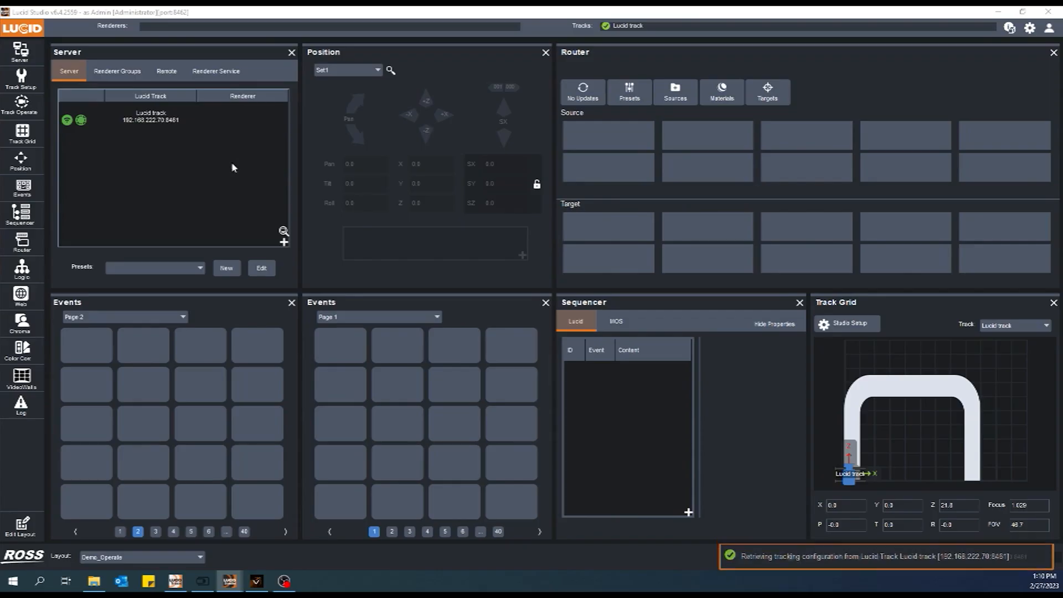
# Auto-discover network elements again and add the Voyager renderer at 192.168.222.70 to the server list
pyautogui.click(283, 231)
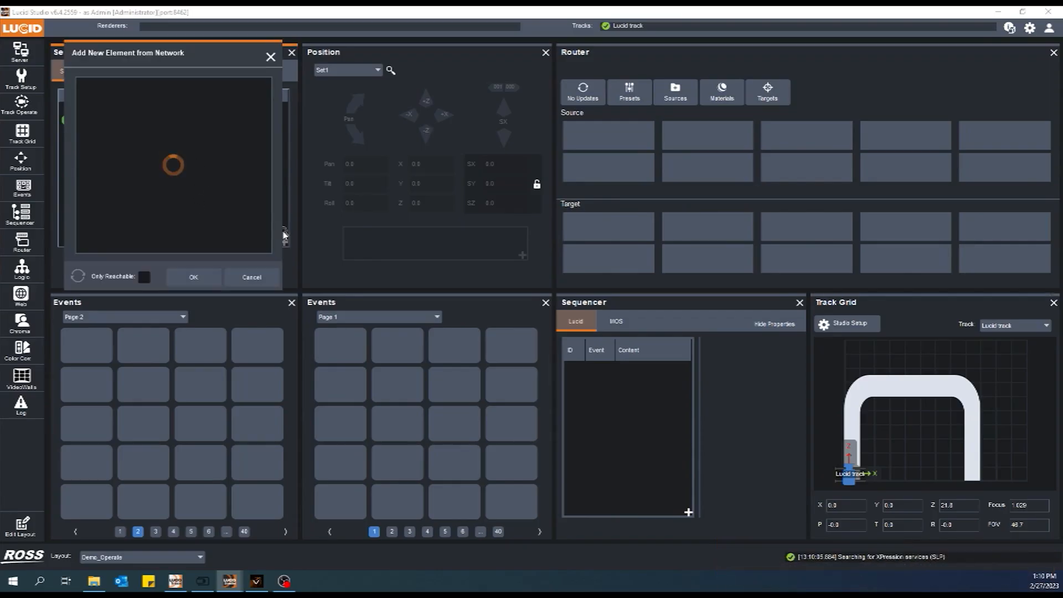
pyautogui.click(82, 90)
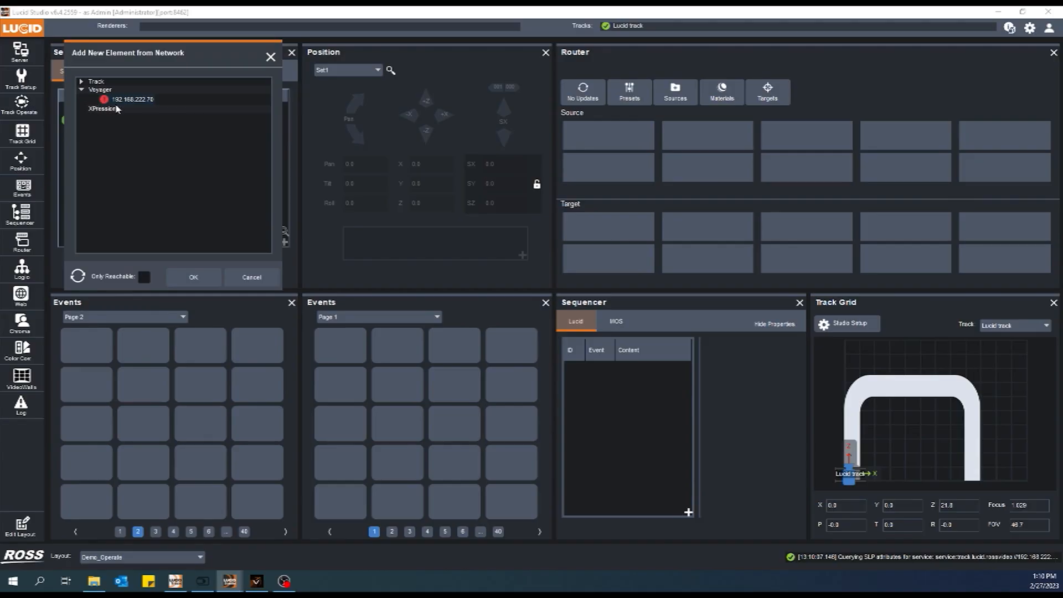
pyautogui.click(133, 101)
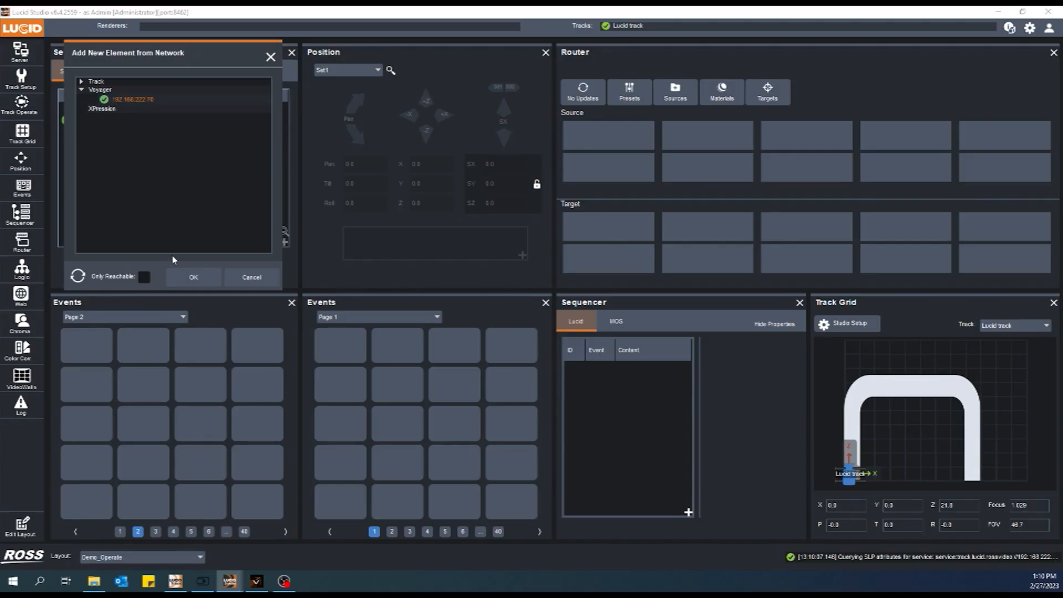
pyautogui.click(191, 278)
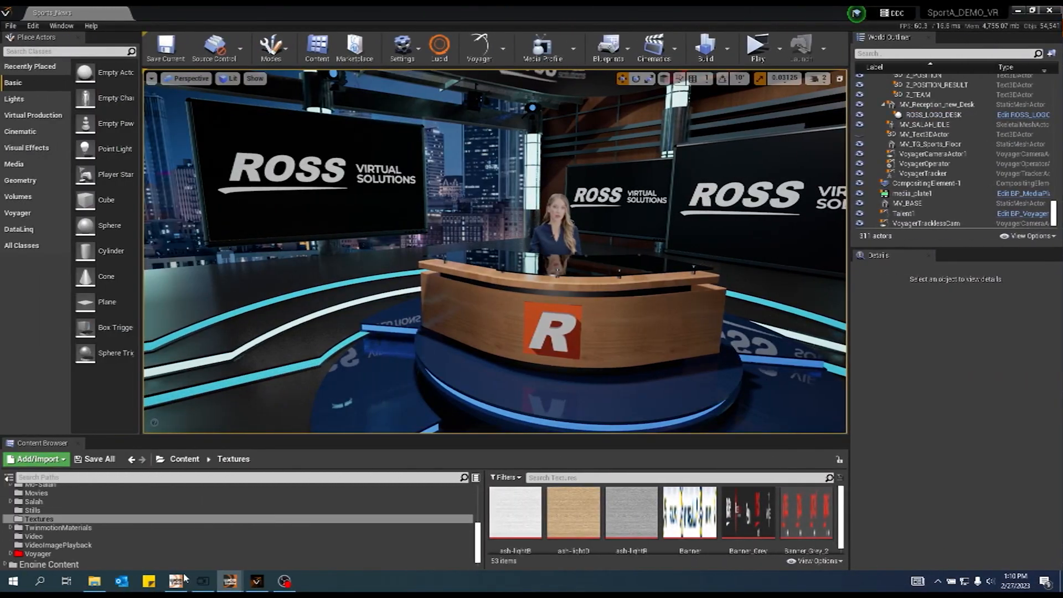
# Switch to Lucid Track and check its settings for the server's connection details
pyautogui.click(175, 585)
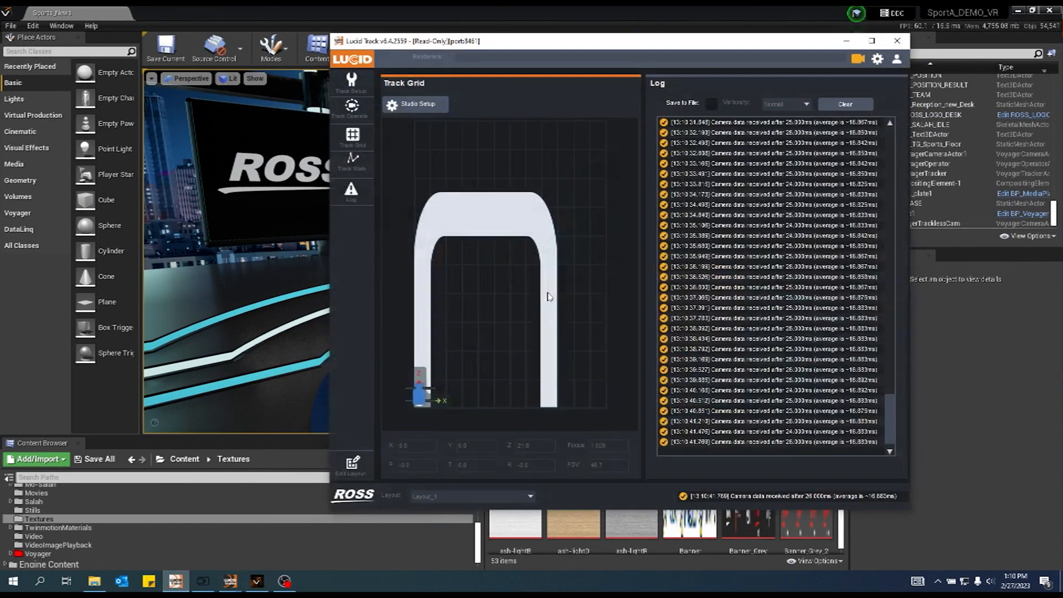
pyautogui.click(877, 59)
pyautogui.click(536, 158)
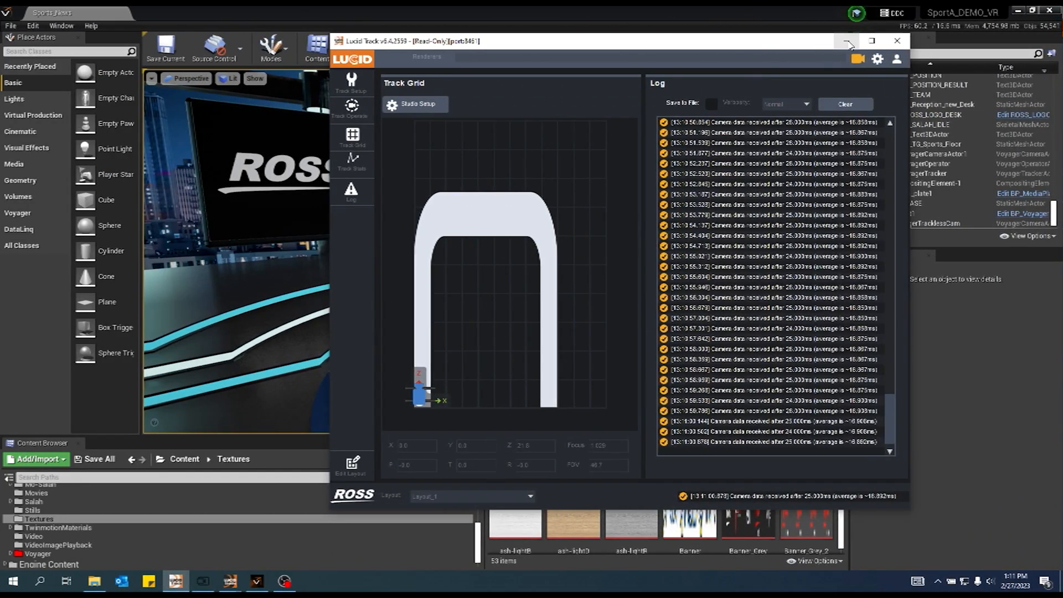
pyautogui.click(806, 41)
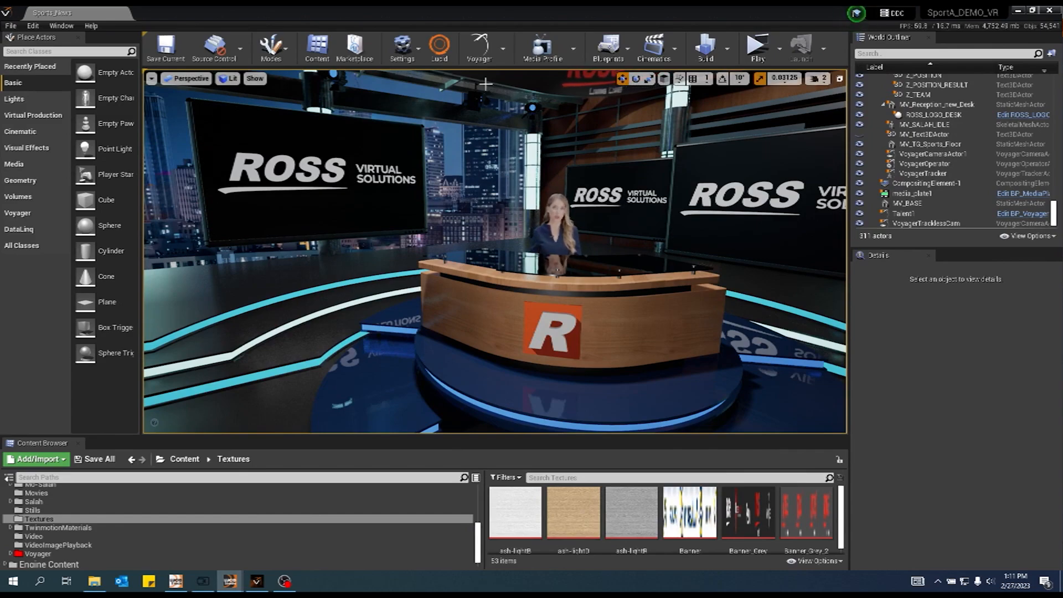
# In the Voyager editor, check the IP address and communication port in the Lucid plugin settings
pyautogui.click(435, 54)
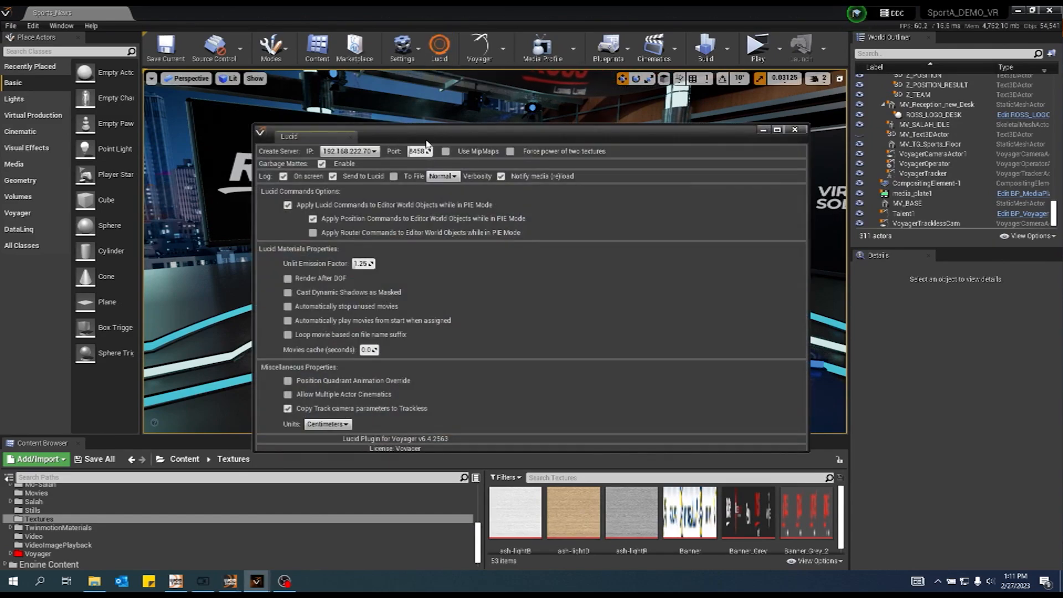
pyautogui.click(375, 151)
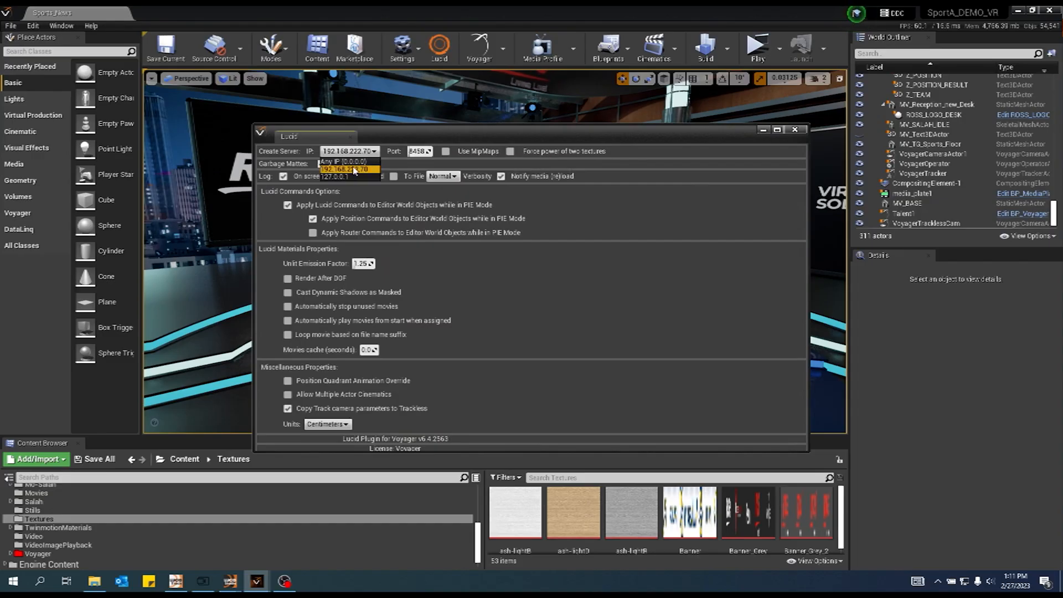
pyautogui.click(392, 159)
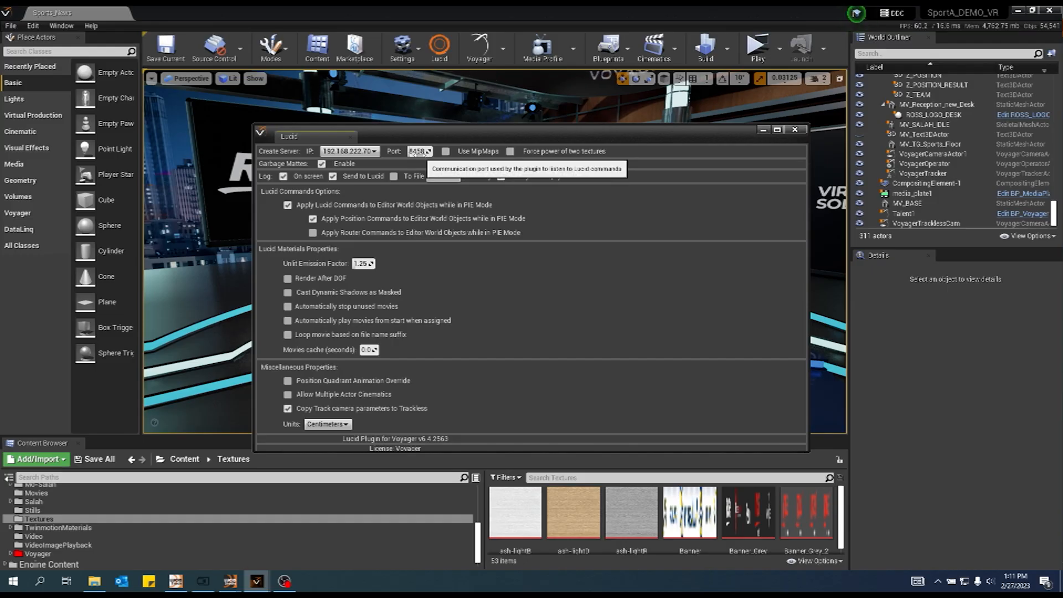
pyautogui.click(795, 129)
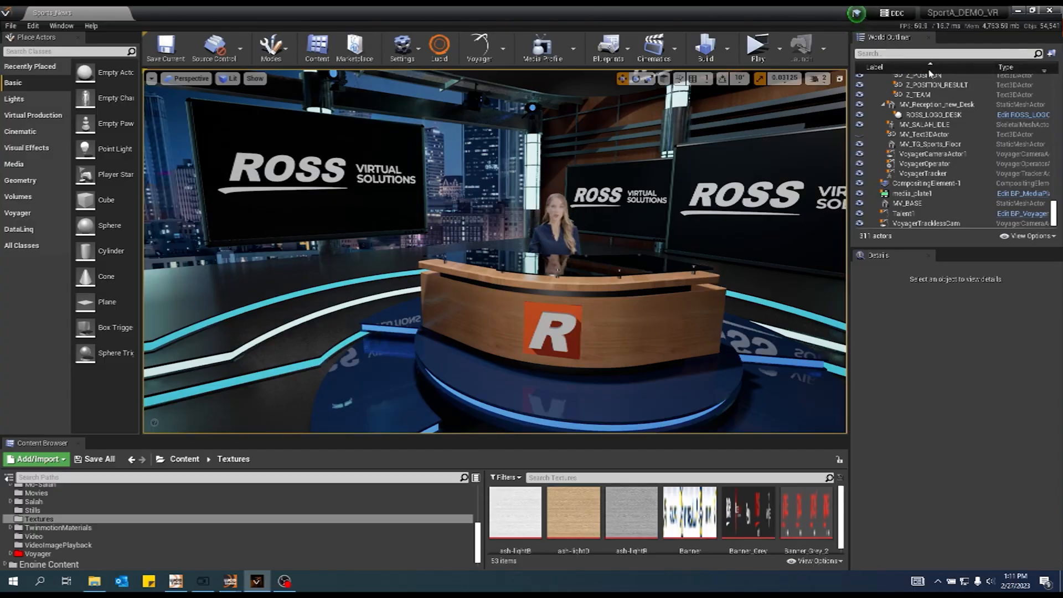
# Check the UDP port in the asset settings of the level's VoyagerTracker actor
pyautogui.click(923, 173)
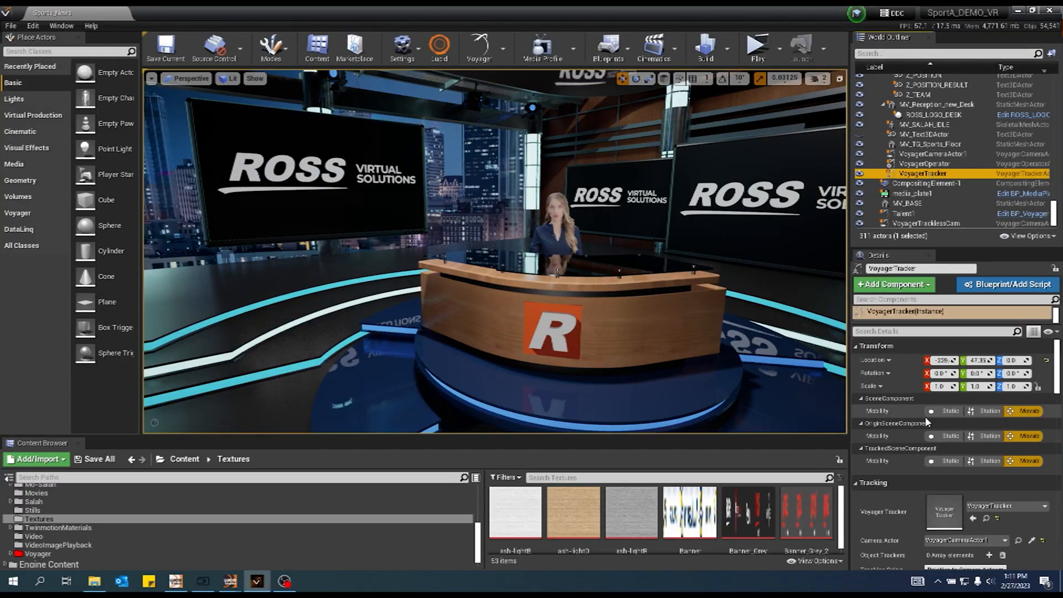
pyautogui.scroll(-3, 930, 534)
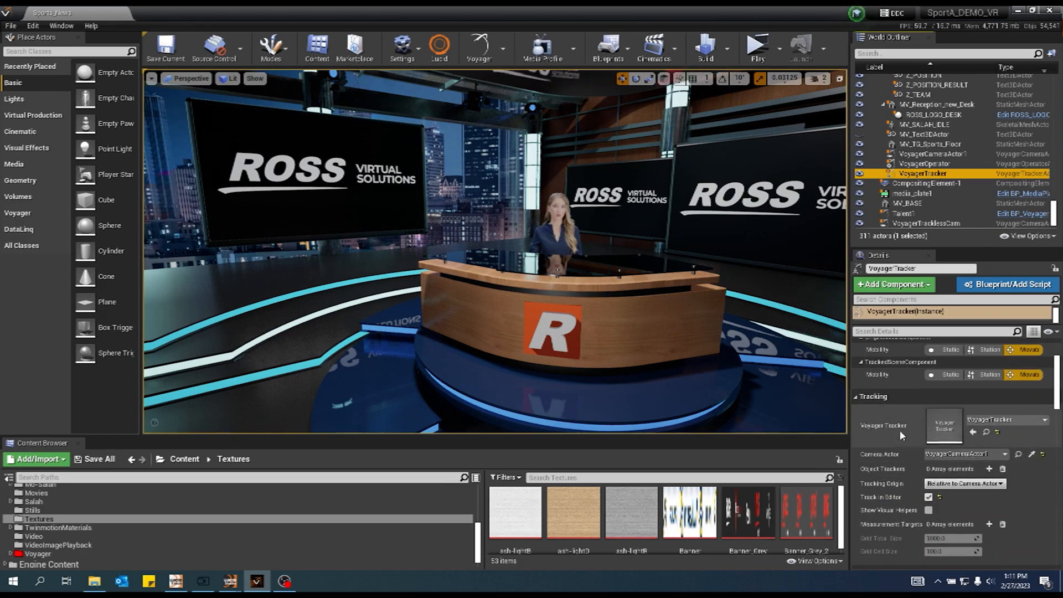
pyautogui.doubleClick(947, 430)
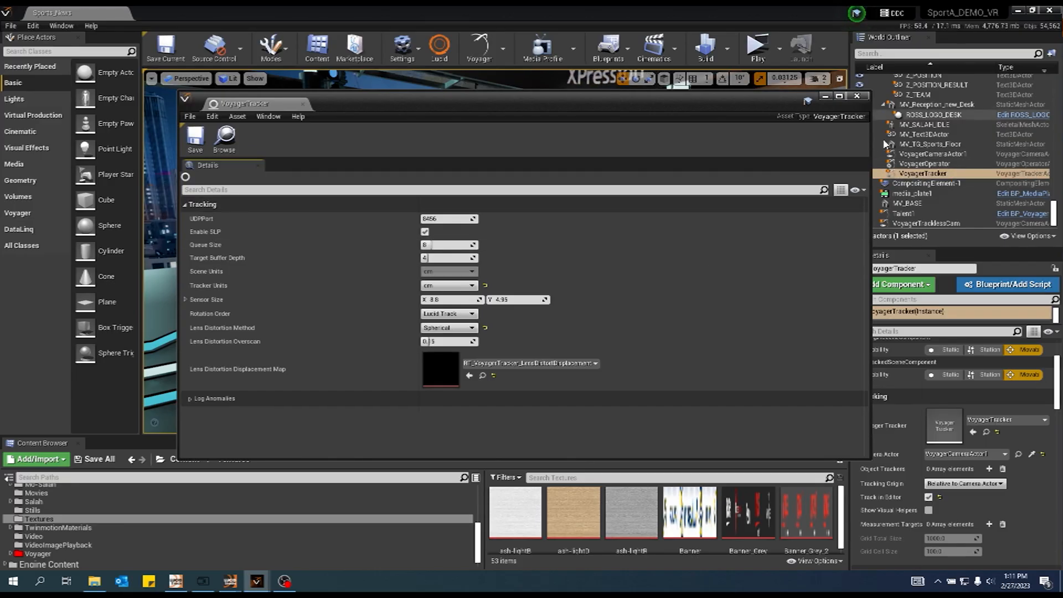
pyautogui.click(864, 97)
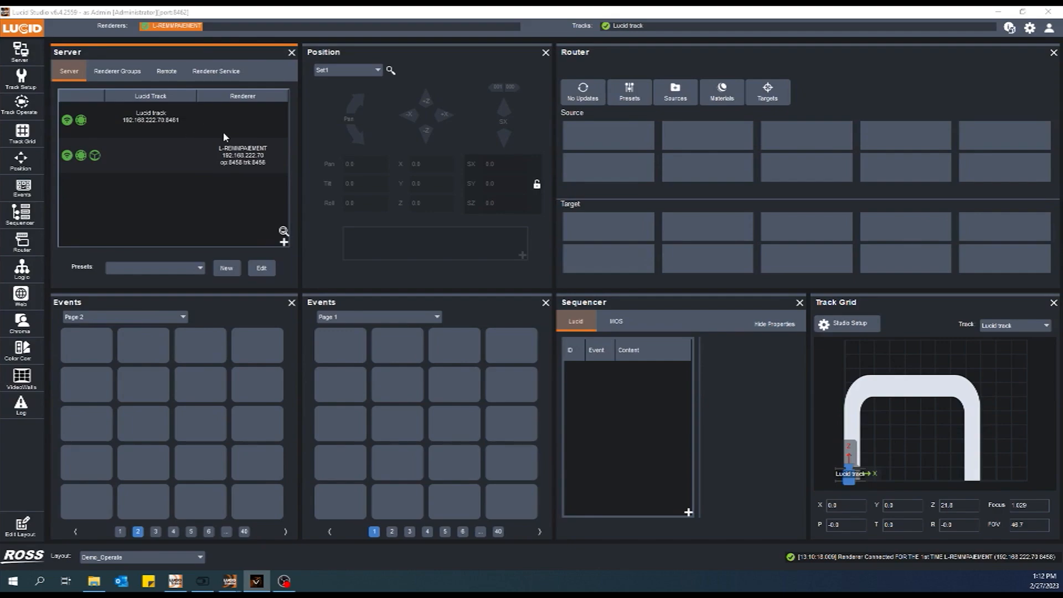
# In Lucid Studio, assign the Lucid track server to the discovered Voyager renderer
pyautogui.rightClick(155, 122)
pyautogui.moveTo(168, 142)
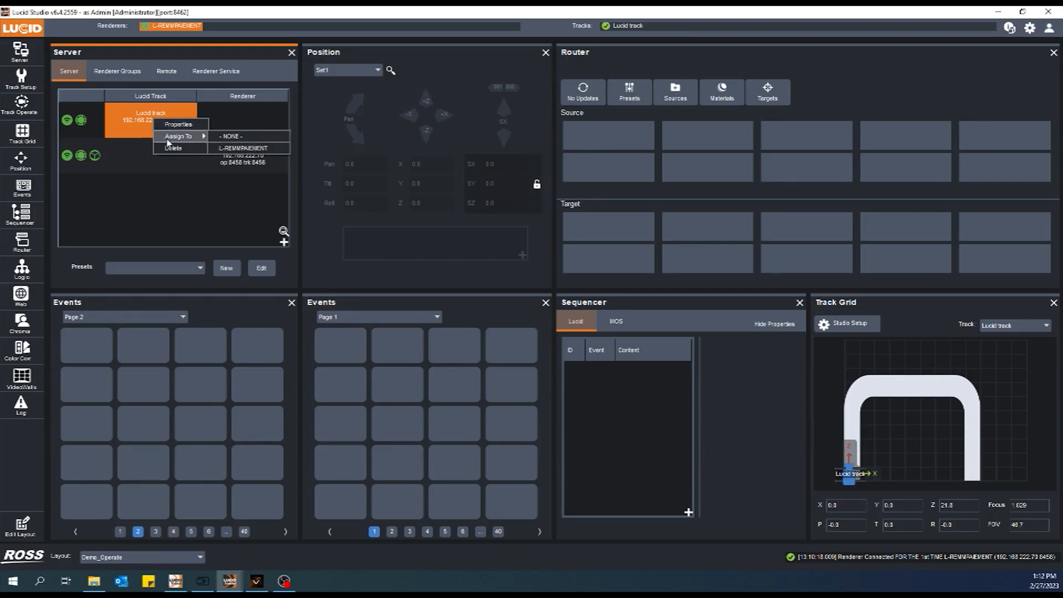
pyautogui.click(240, 148)
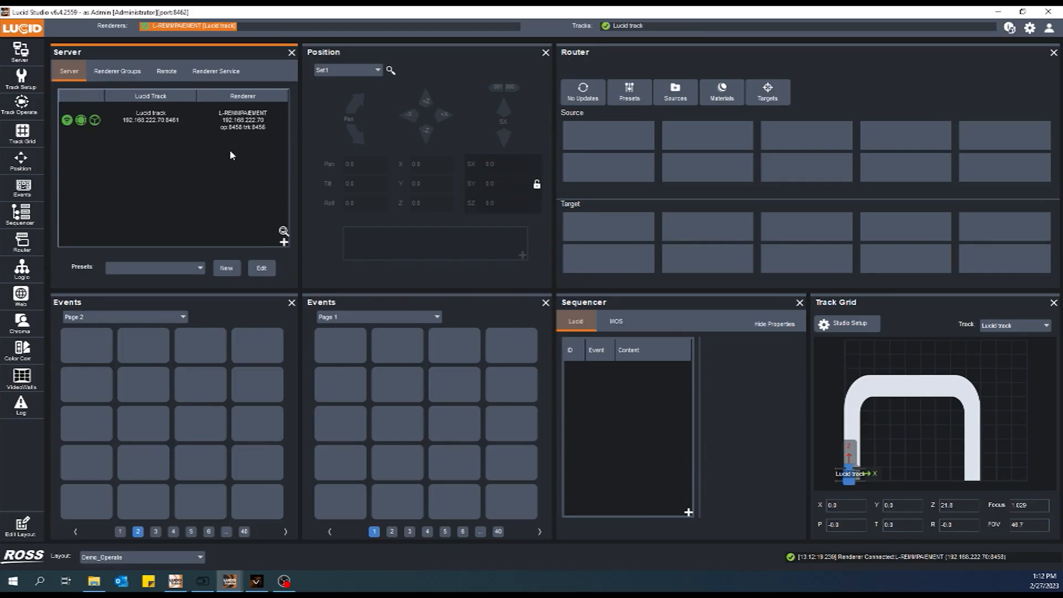
# Remove the Lucid track server's renderer assignment by assigning it to NONE
pyautogui.rightClick(161, 126)
pyautogui.moveTo(175, 143)
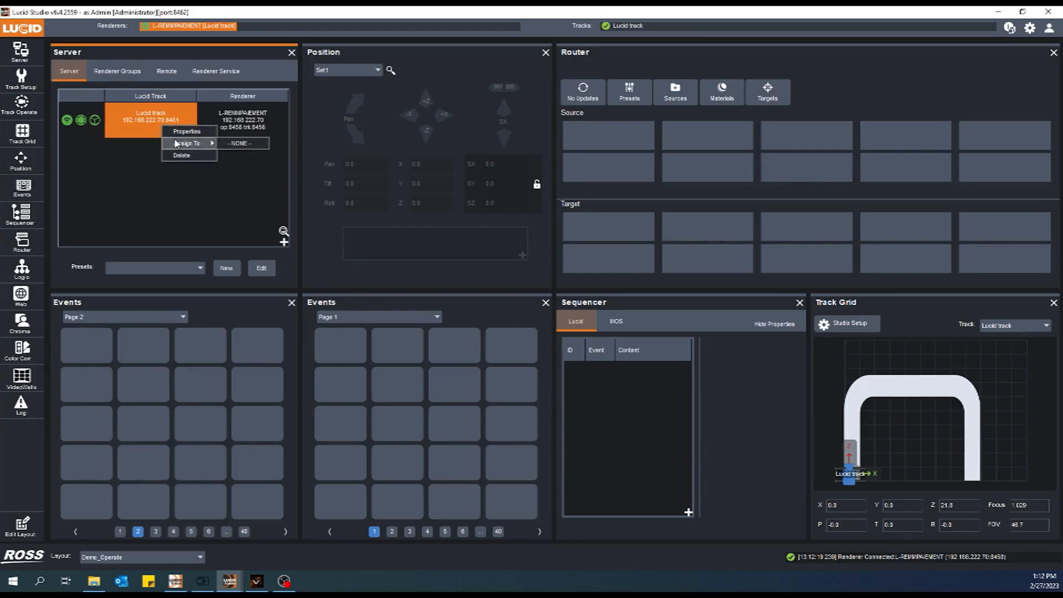
pyautogui.click(247, 145)
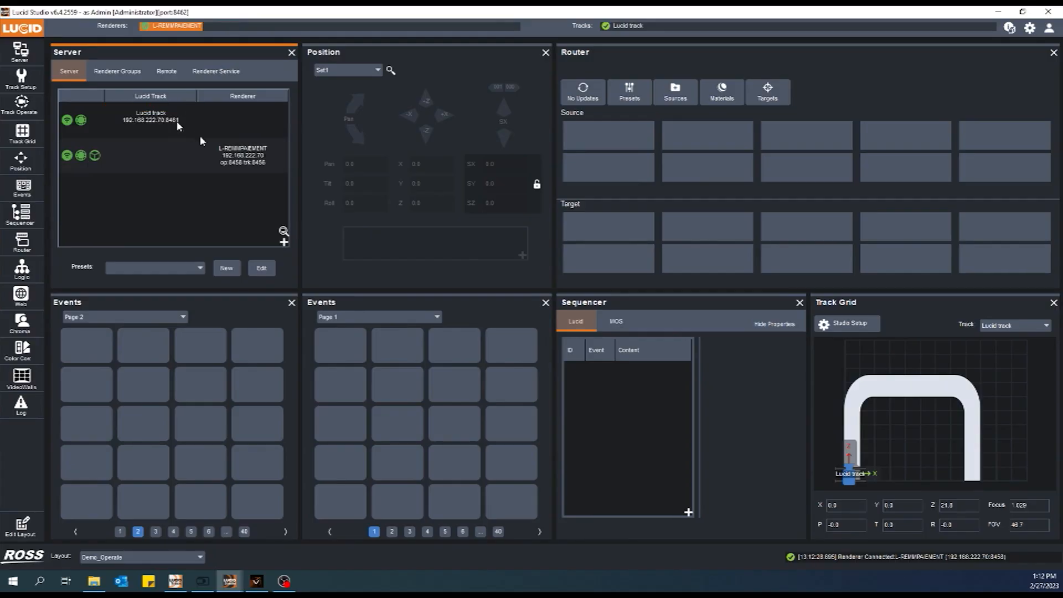
# Assign the Voyager renderer at 192.168.222.70 to Lucid track
pyautogui.rightClick(238, 158)
pyautogui.moveTo(249, 174)
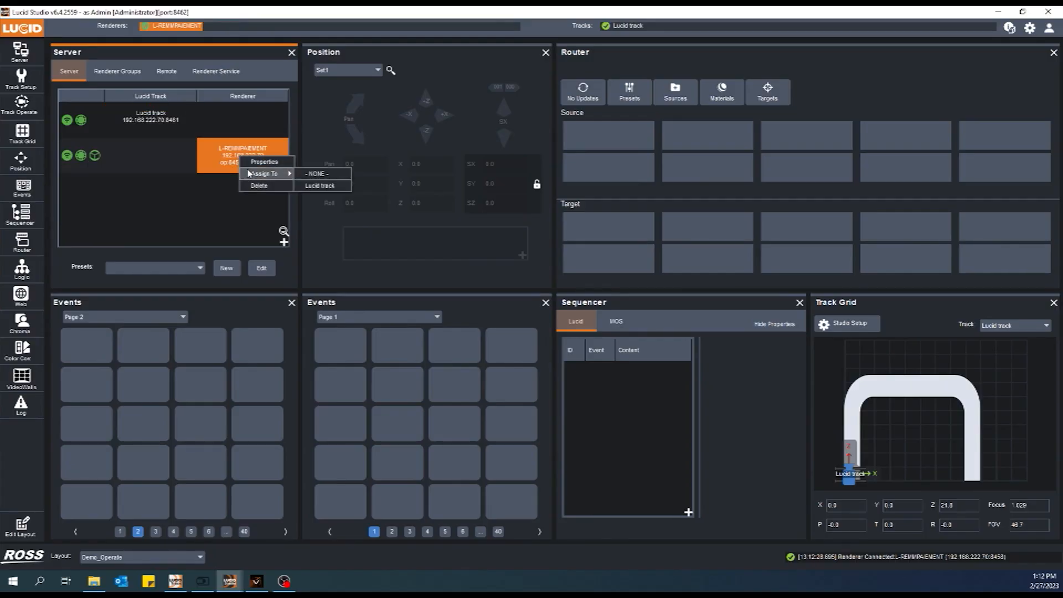
pyautogui.click(319, 186)
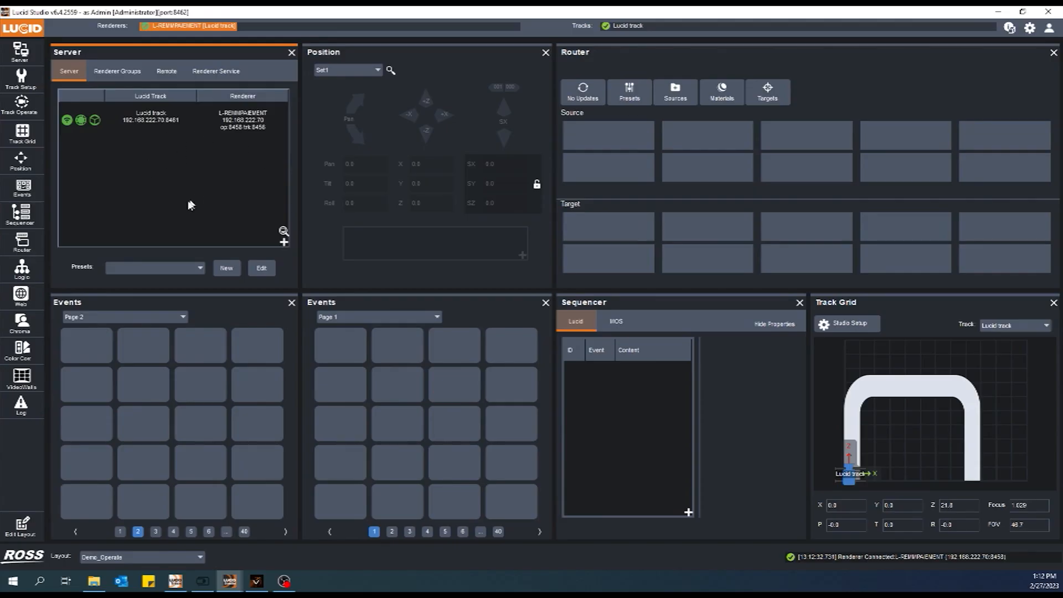
# Check the saved server presets and the naming dialog for a new server preset
pyautogui.click(172, 271)
pyautogui.click(147, 209)
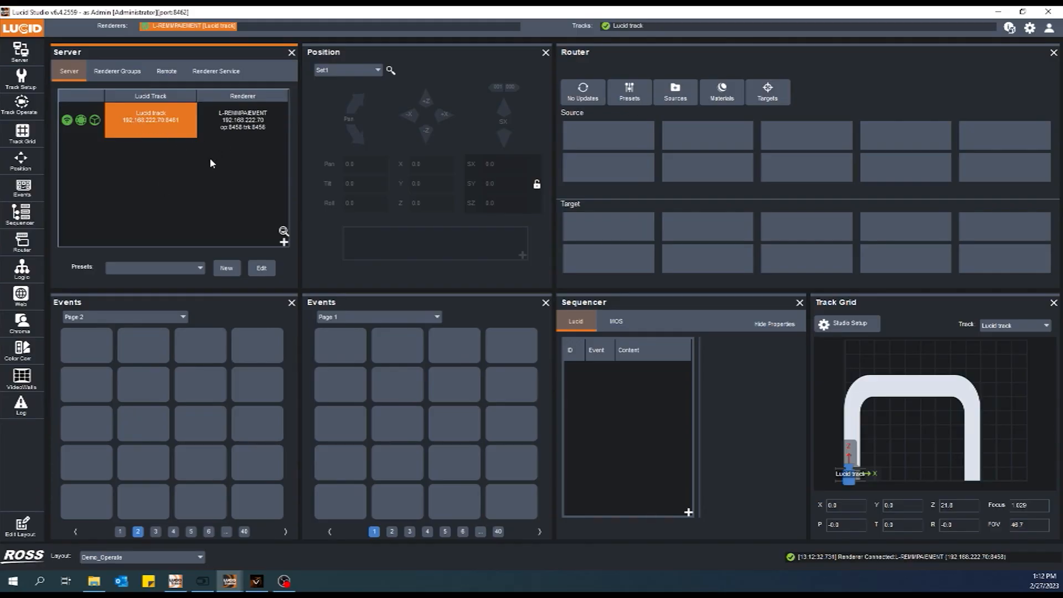
pyautogui.click(227, 268)
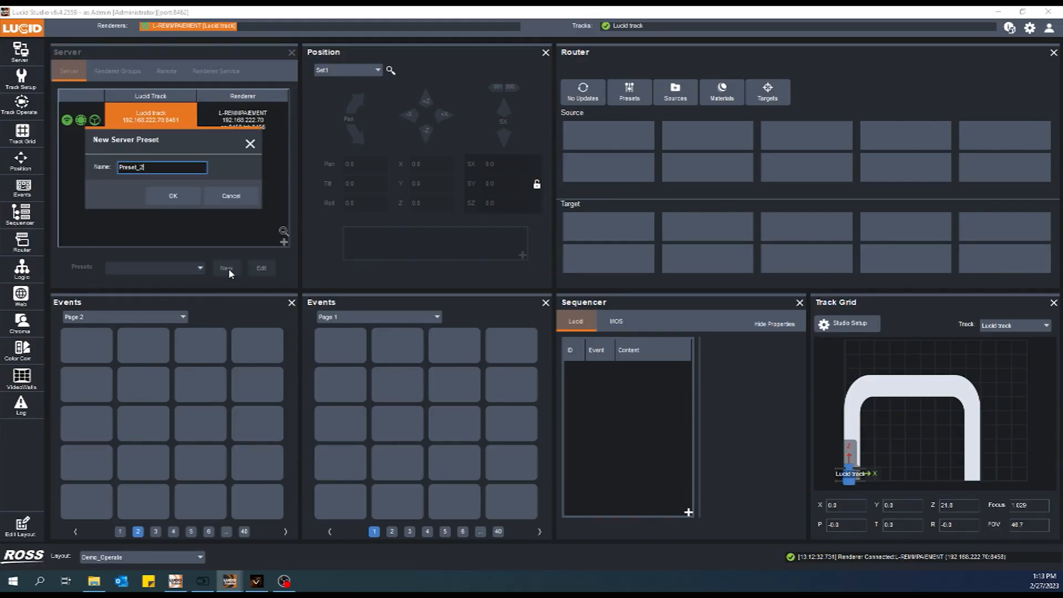
pyautogui.click(231, 196)
pyautogui.click(200, 268)
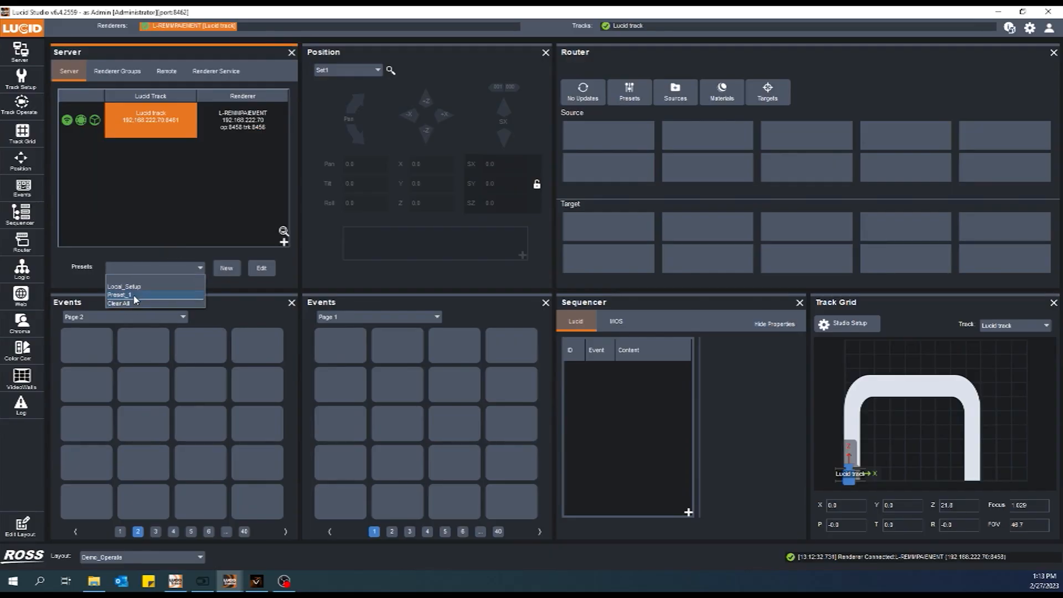
pyautogui.click(185, 208)
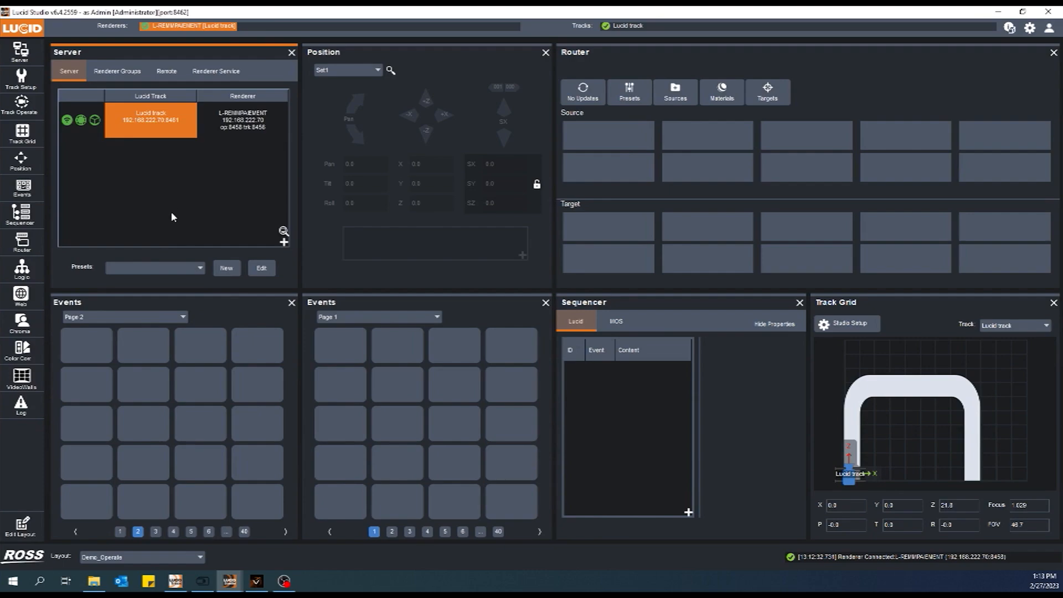